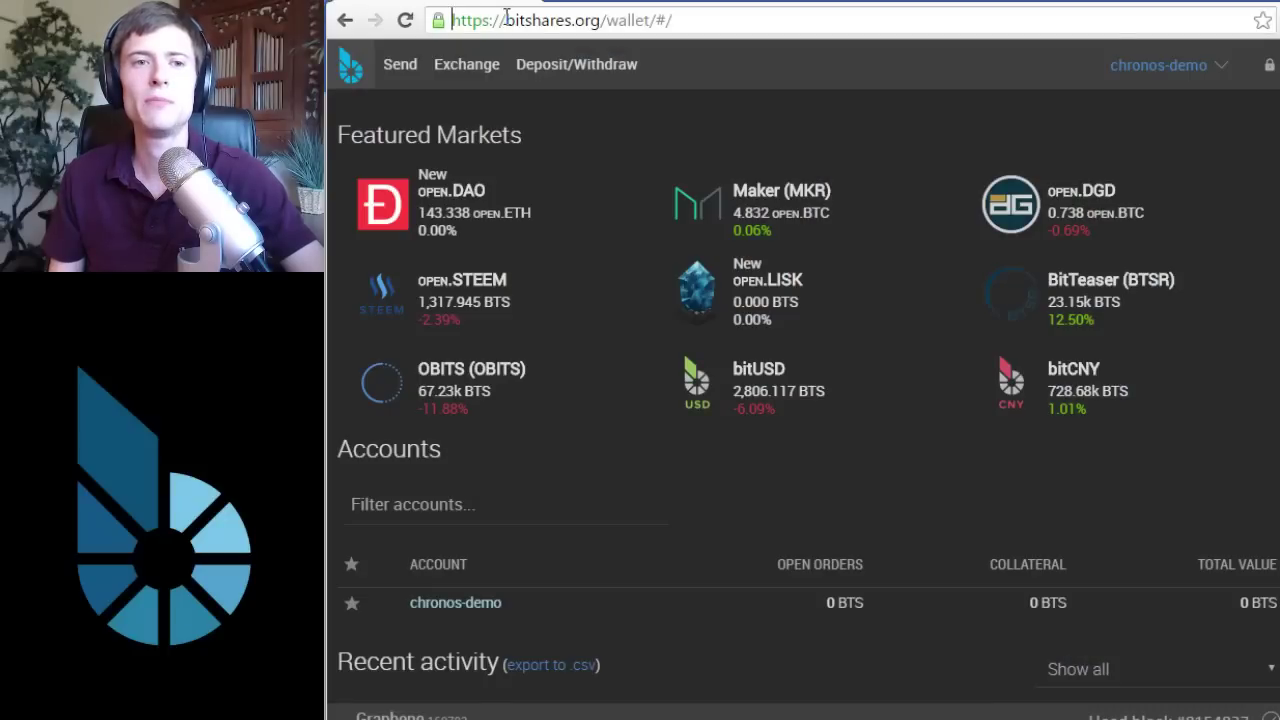
- Highlight the bitshares.org/wallet/ web address and scroll down the dashboard to the Accounts table
drag(505, 20, 658, 25)
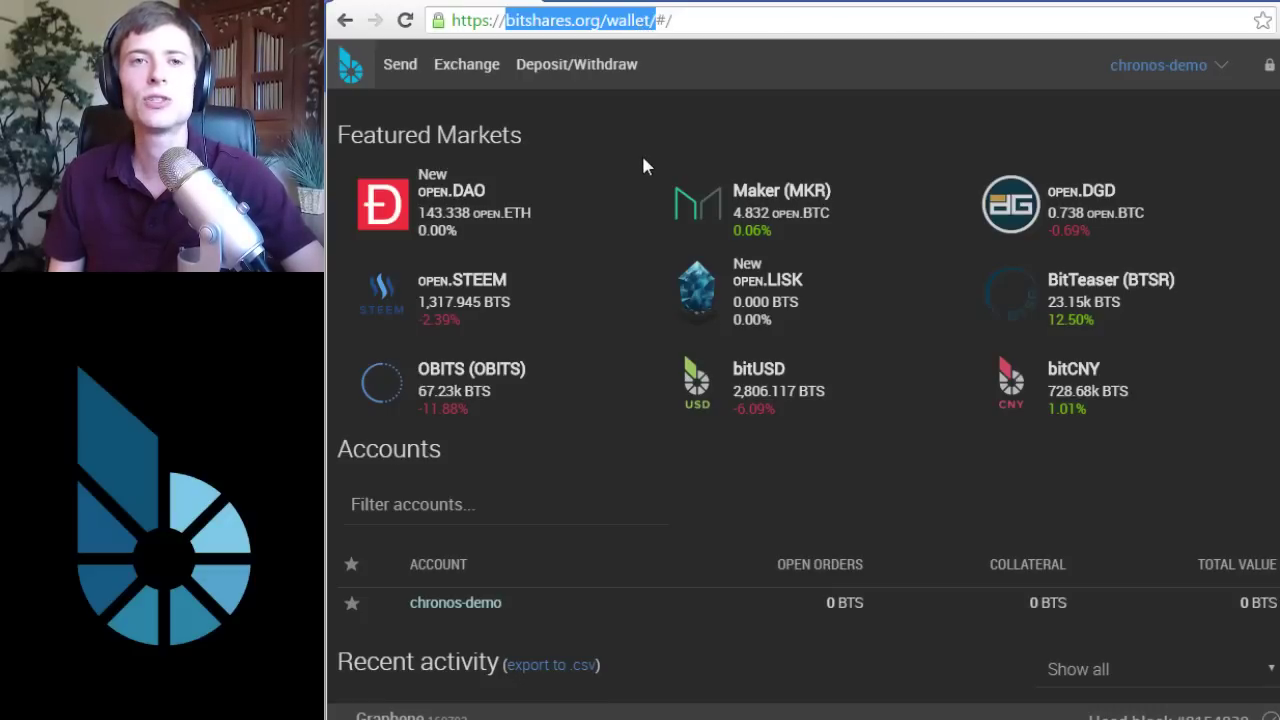
scroll(641, 152, down, 1)
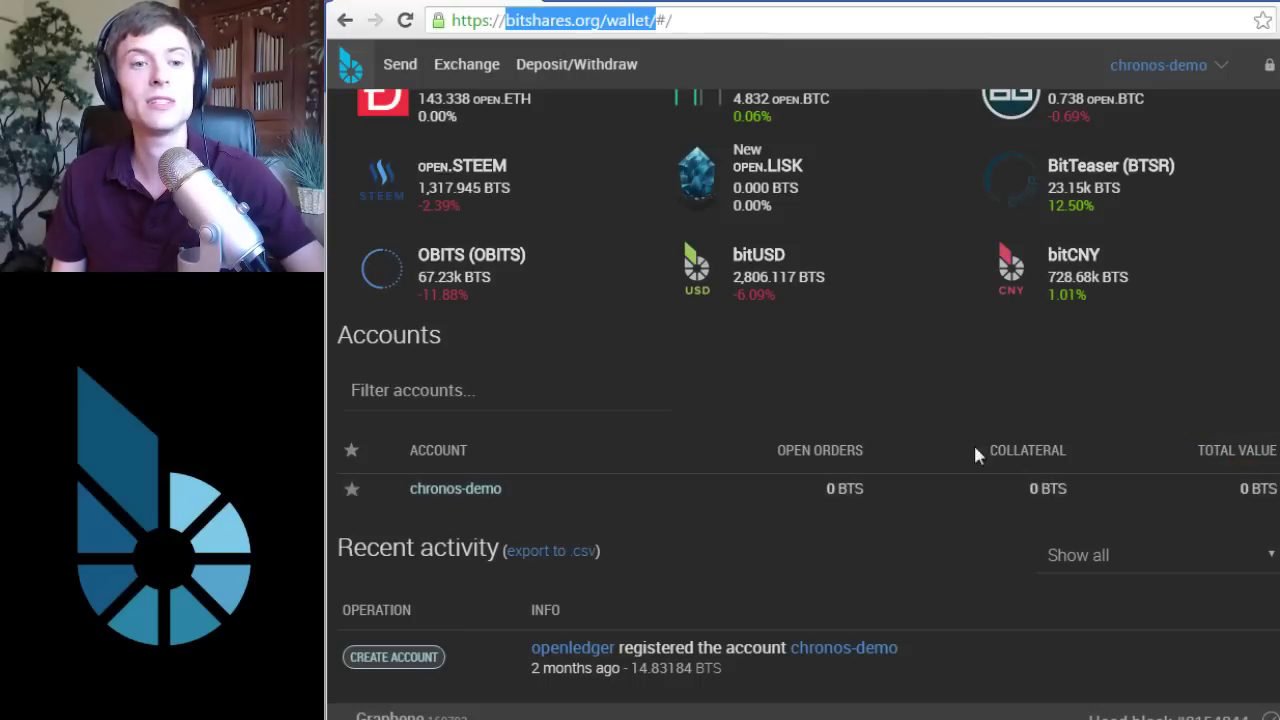
- Open chronos-demo's Deposit/Withdraw page from its overview and list the available transfer service providers
click(460, 495)
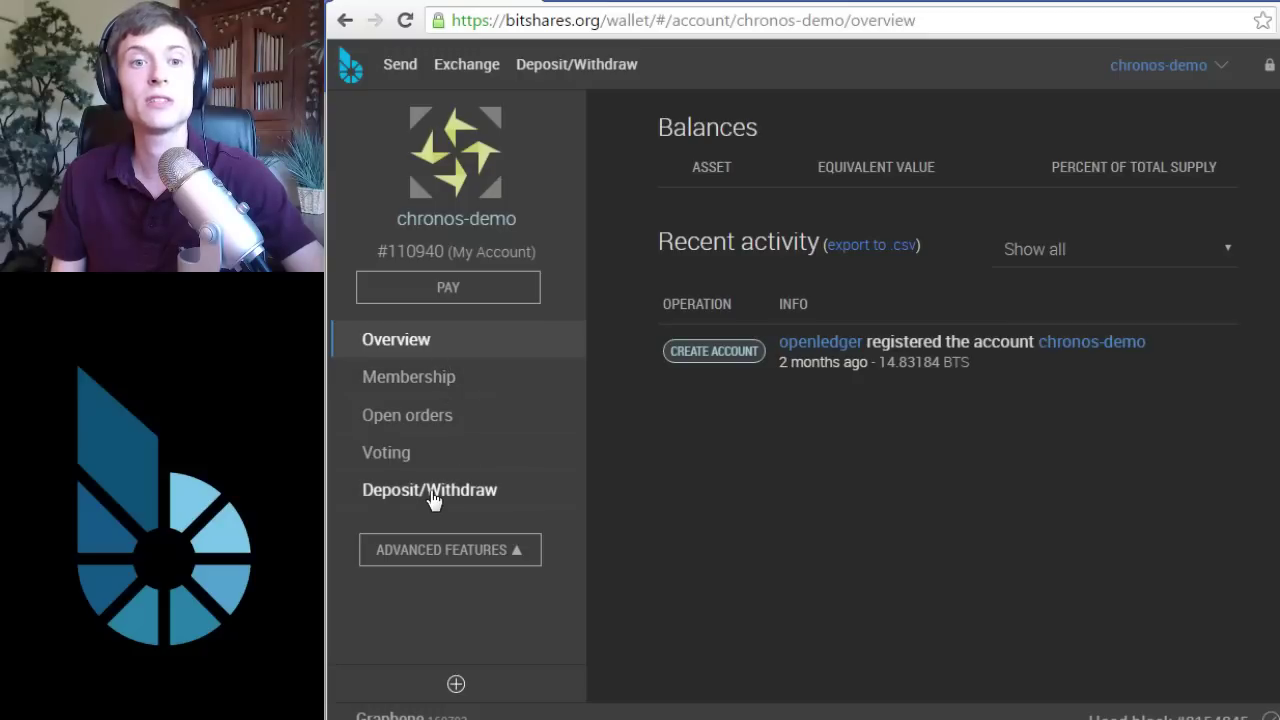
click(432, 497)
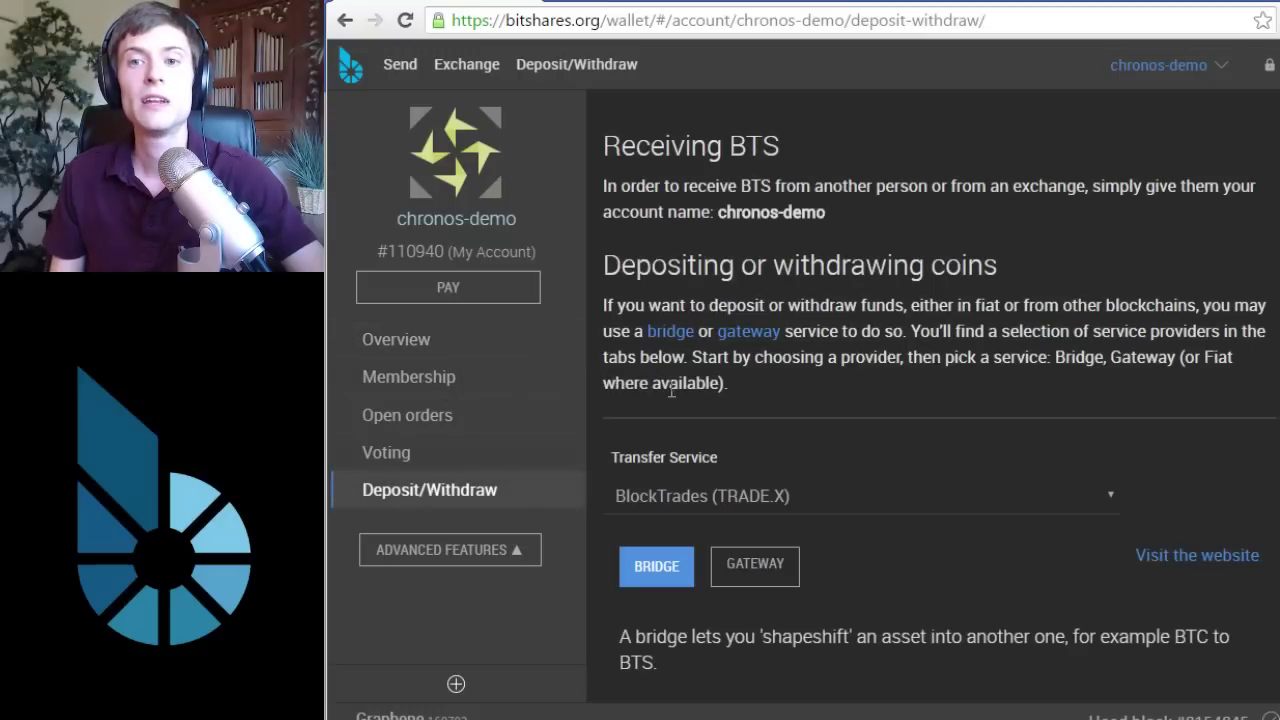
scroll(688, 362, down, 1)
scroll(688, 362, down, 2)
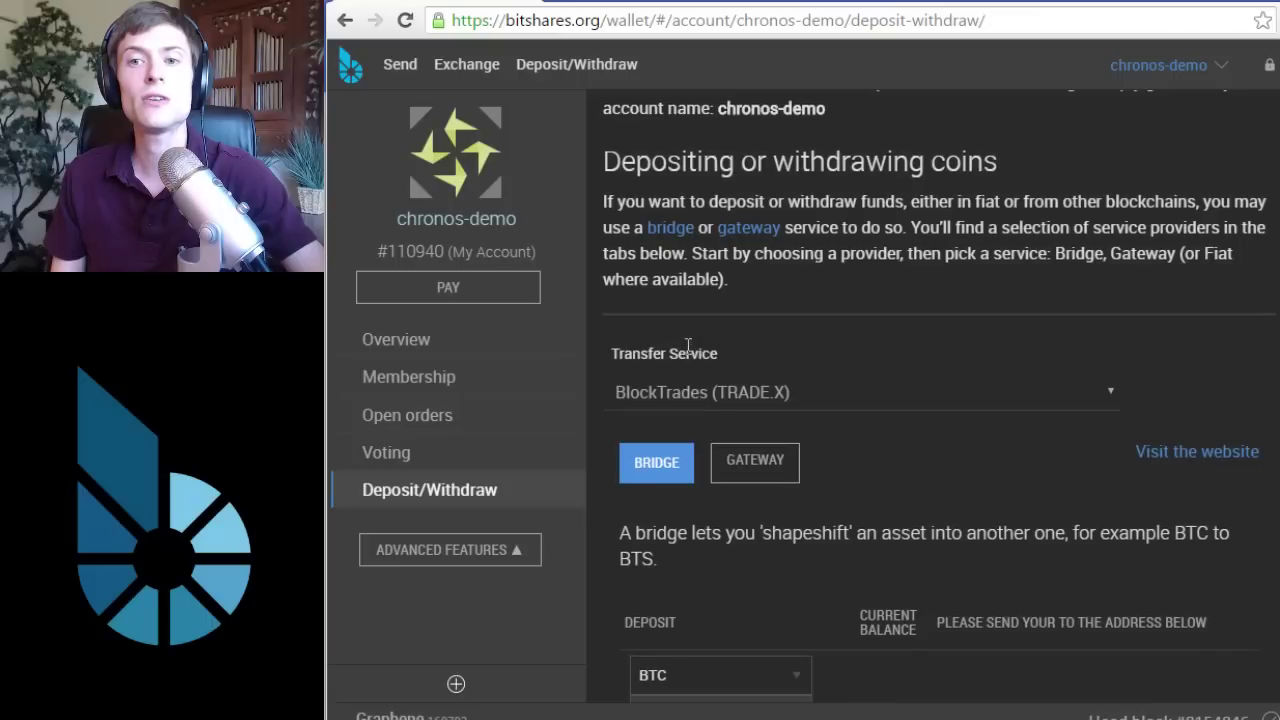
click(726, 394)
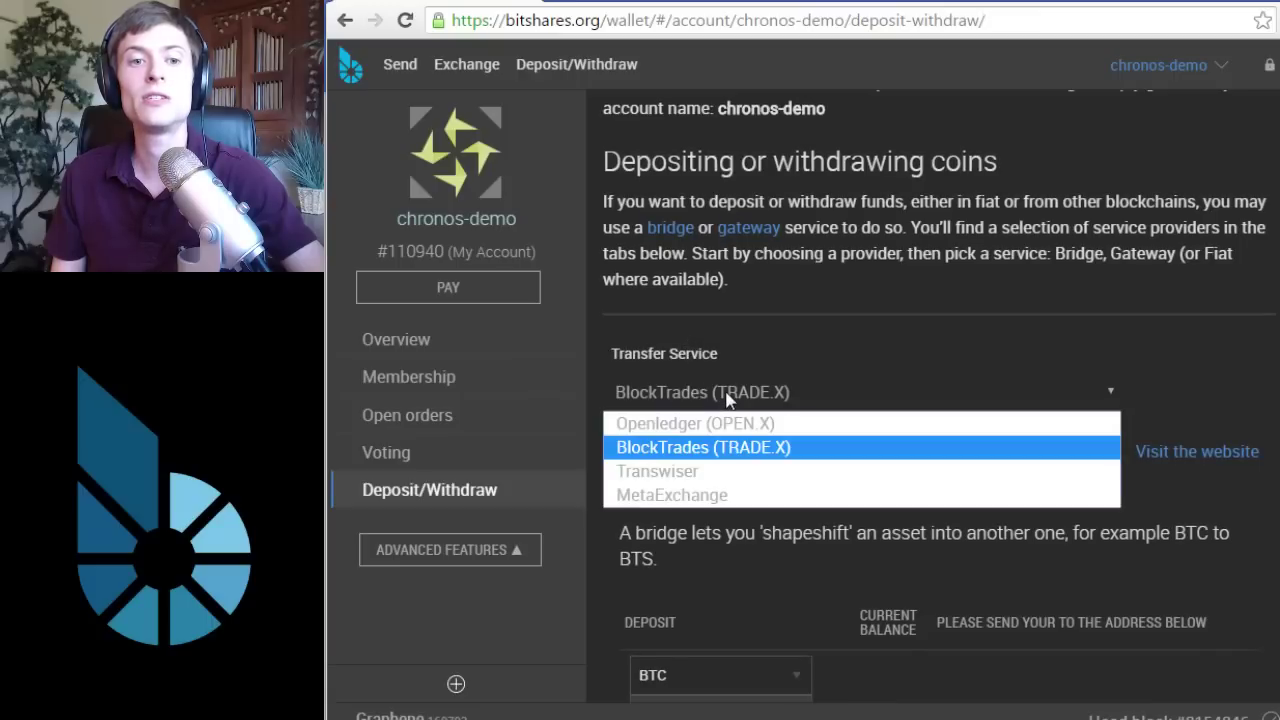
click(780, 450)
scroll(925, 413, down, 1)
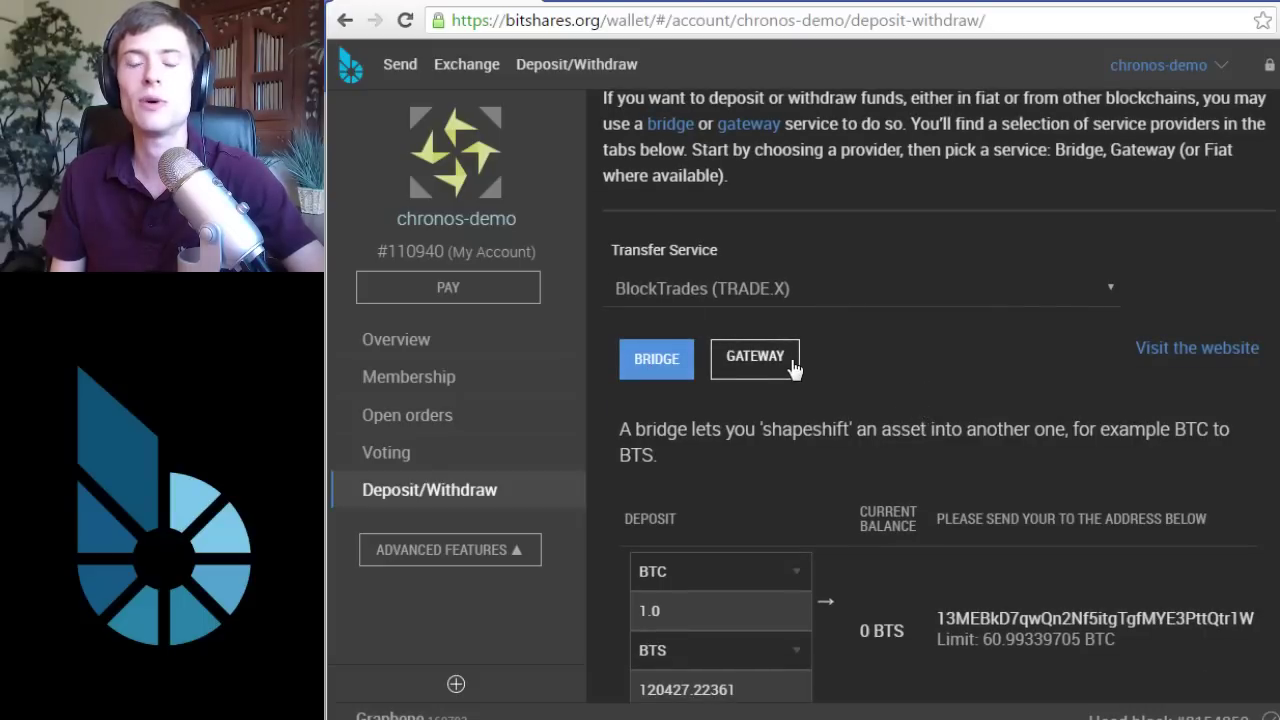
scroll(795, 367, up, 1)
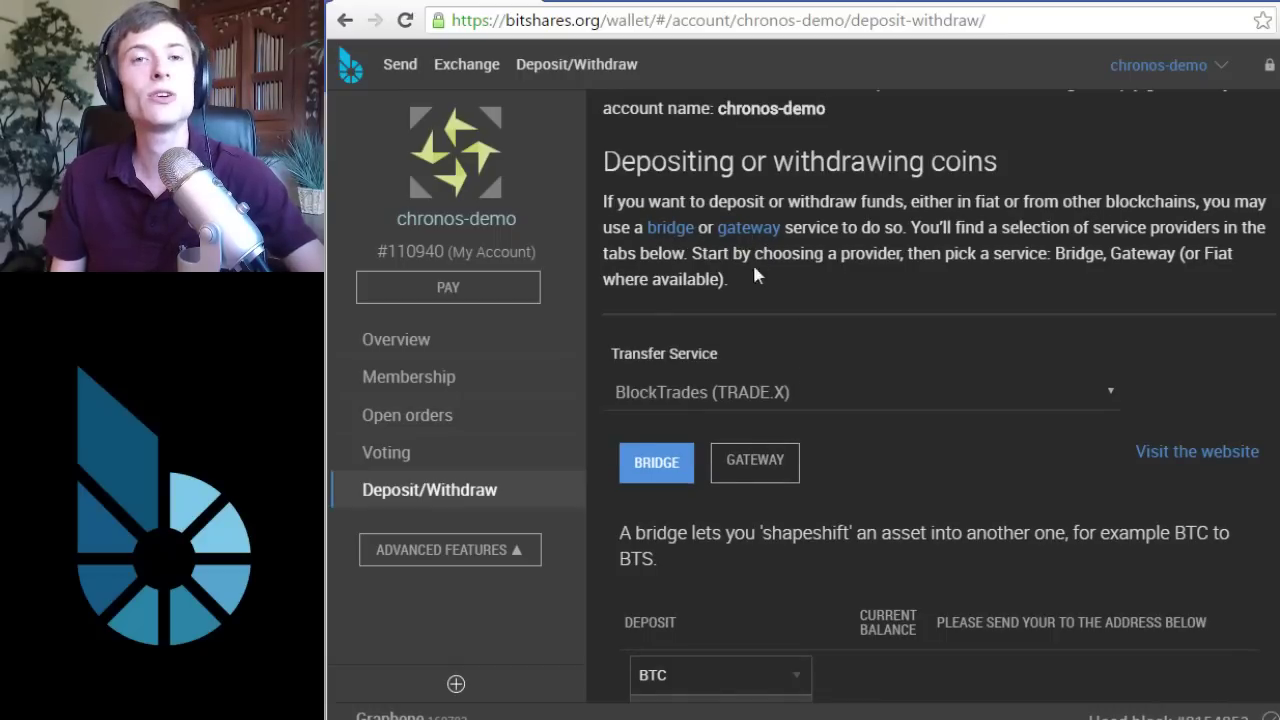
scroll(901, 312, down, 2)
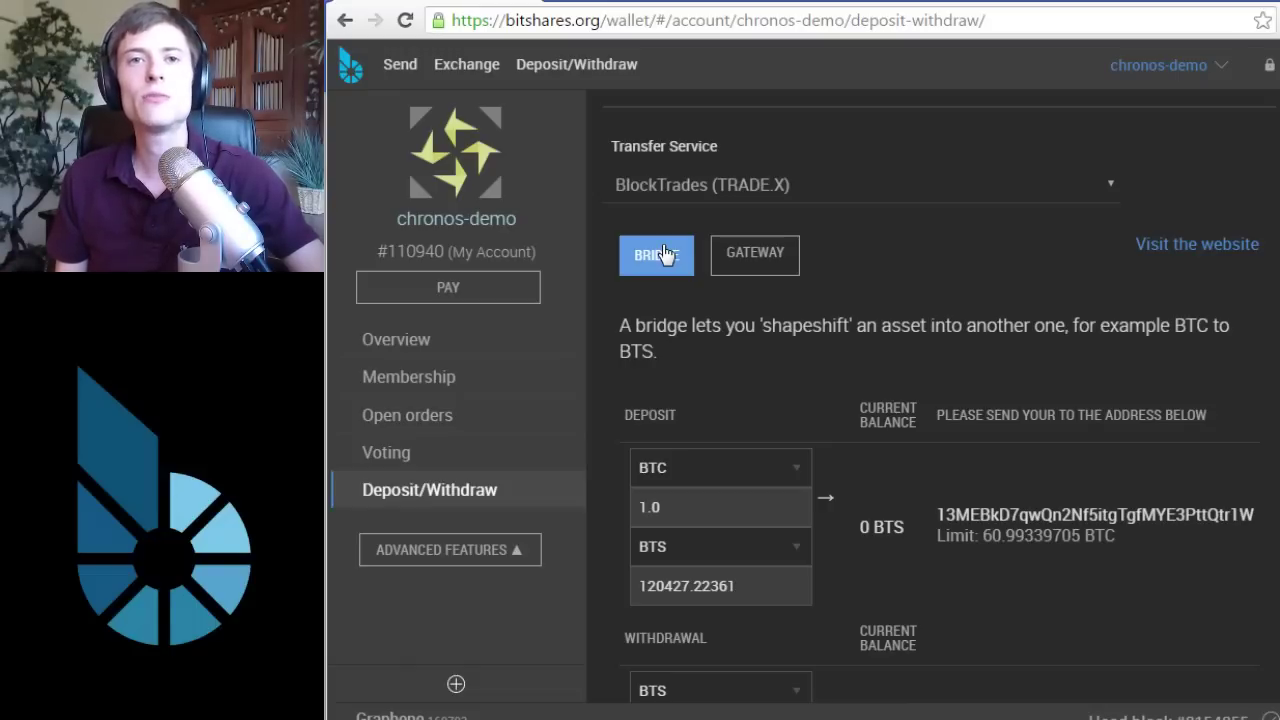
scroll(686, 275, down, 2)
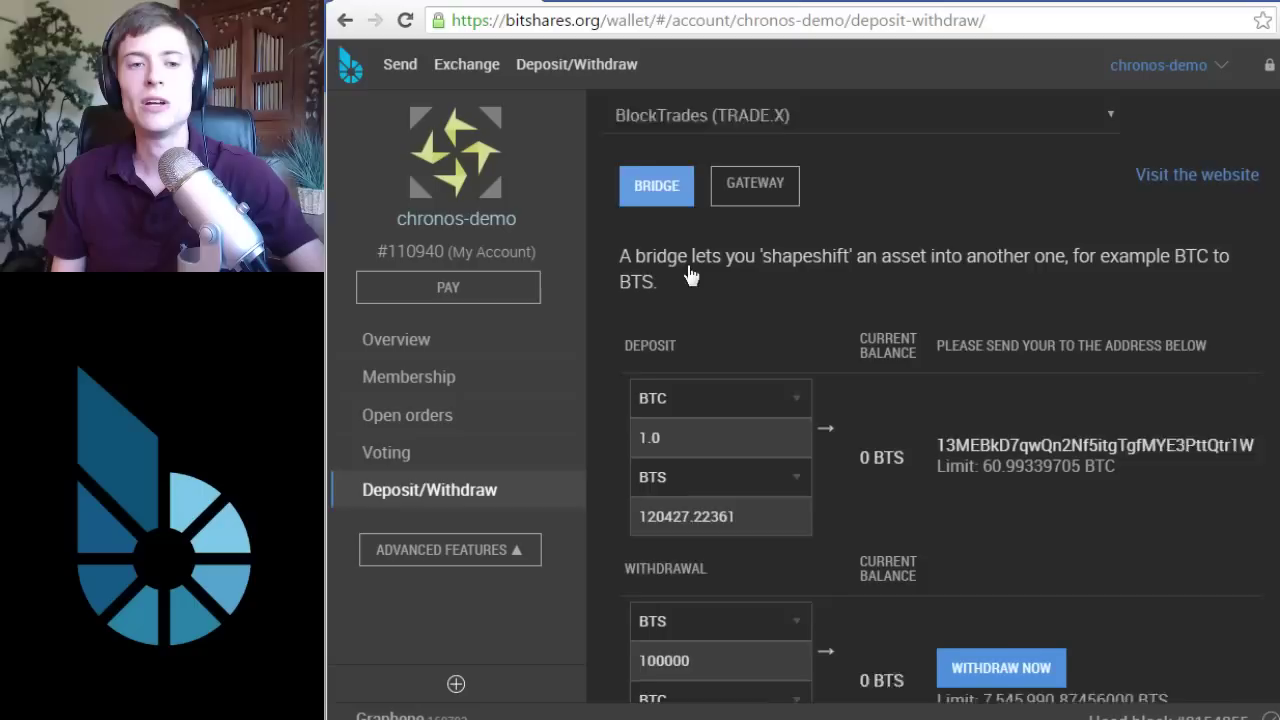
click(690, 343)
drag(671, 343, 638, 343)
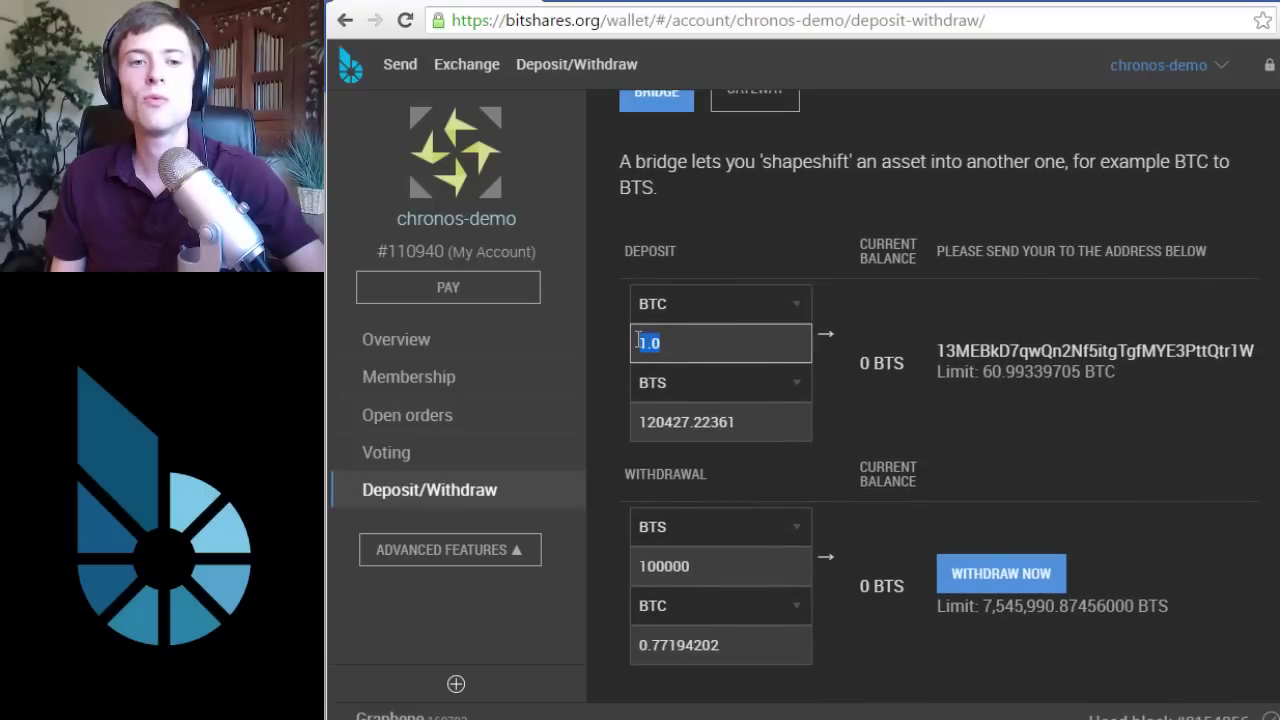
click(673, 343)
click(737, 422)
drag(737, 422, 638, 422)
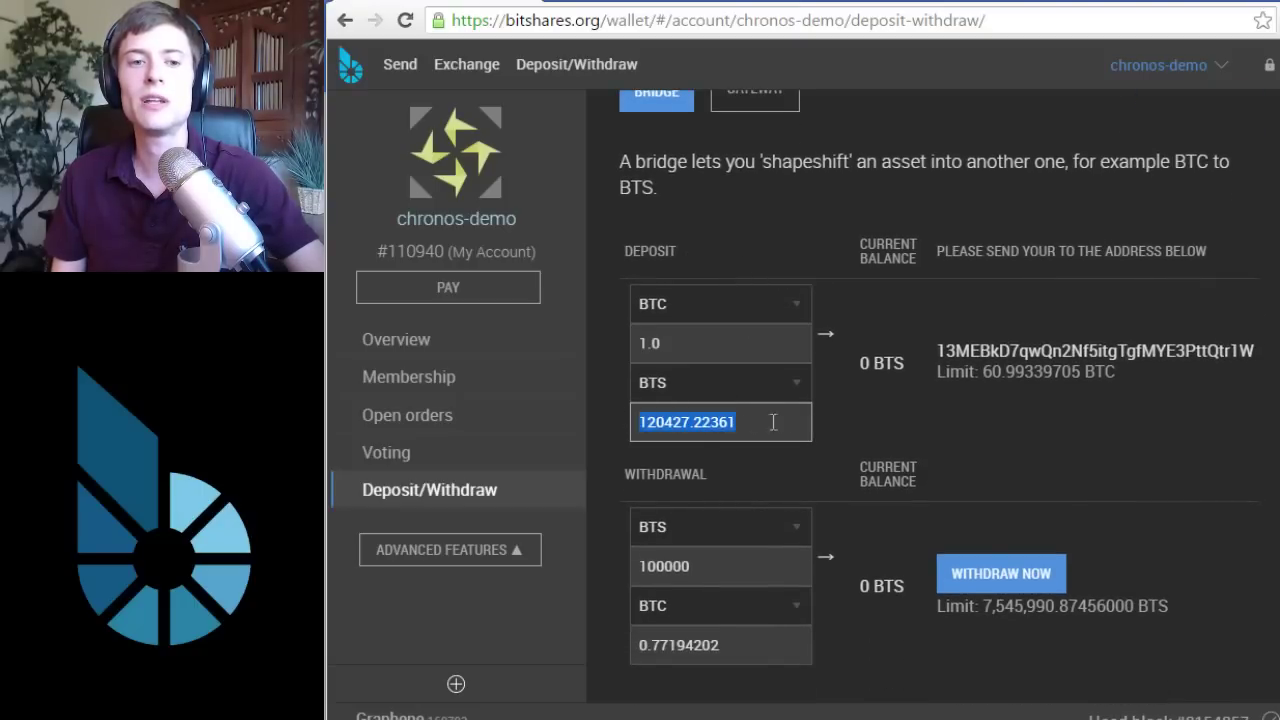
click(784, 421)
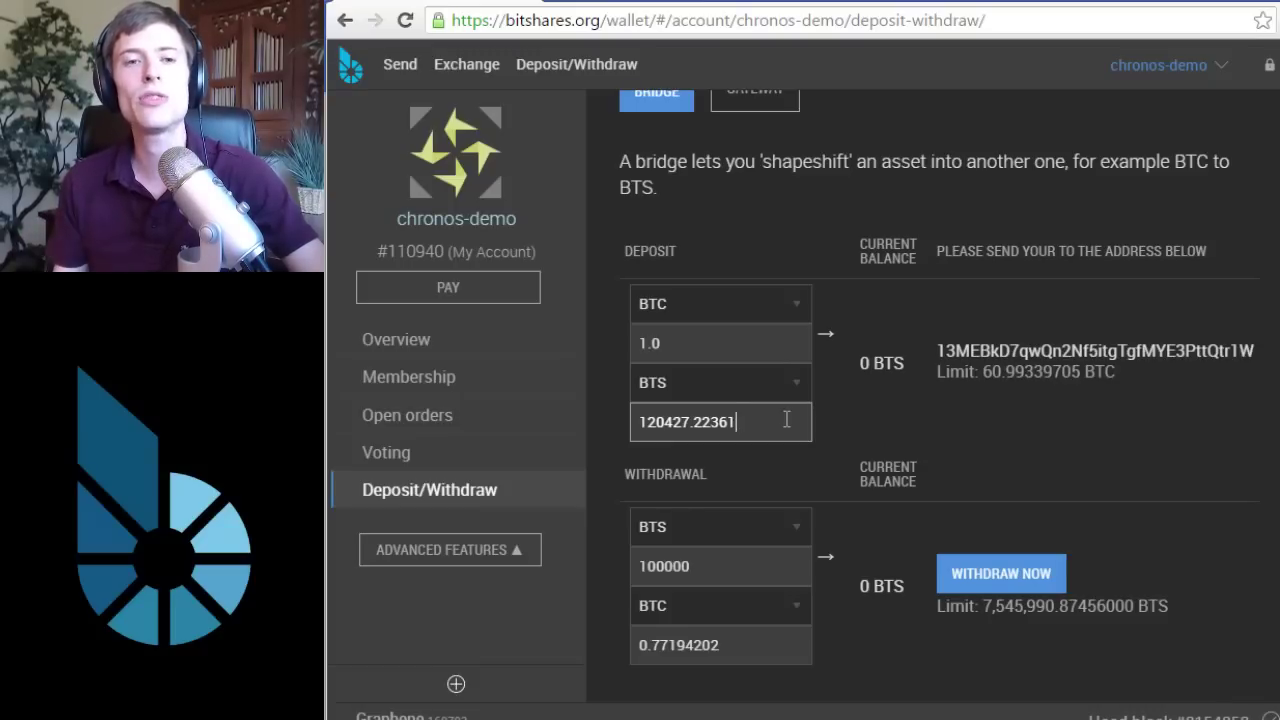
scroll(772, 423, up, 3)
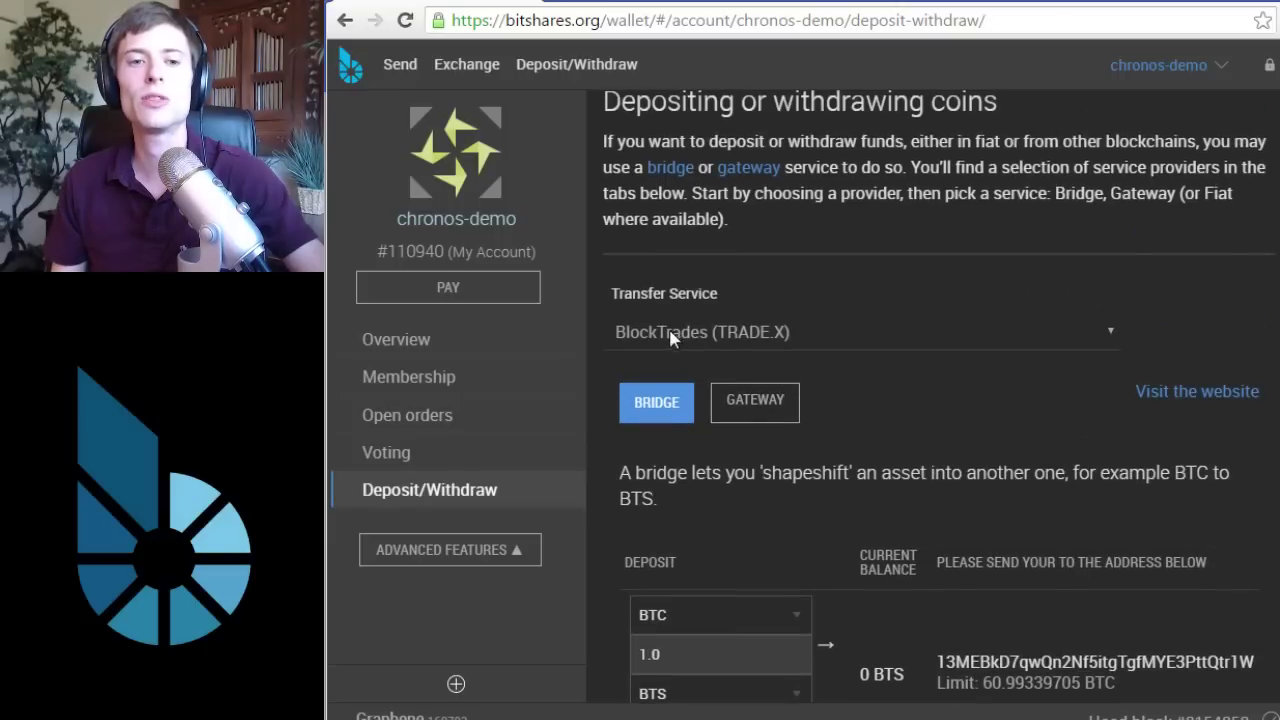
click(745, 408)
scroll(854, 387, down, 2)
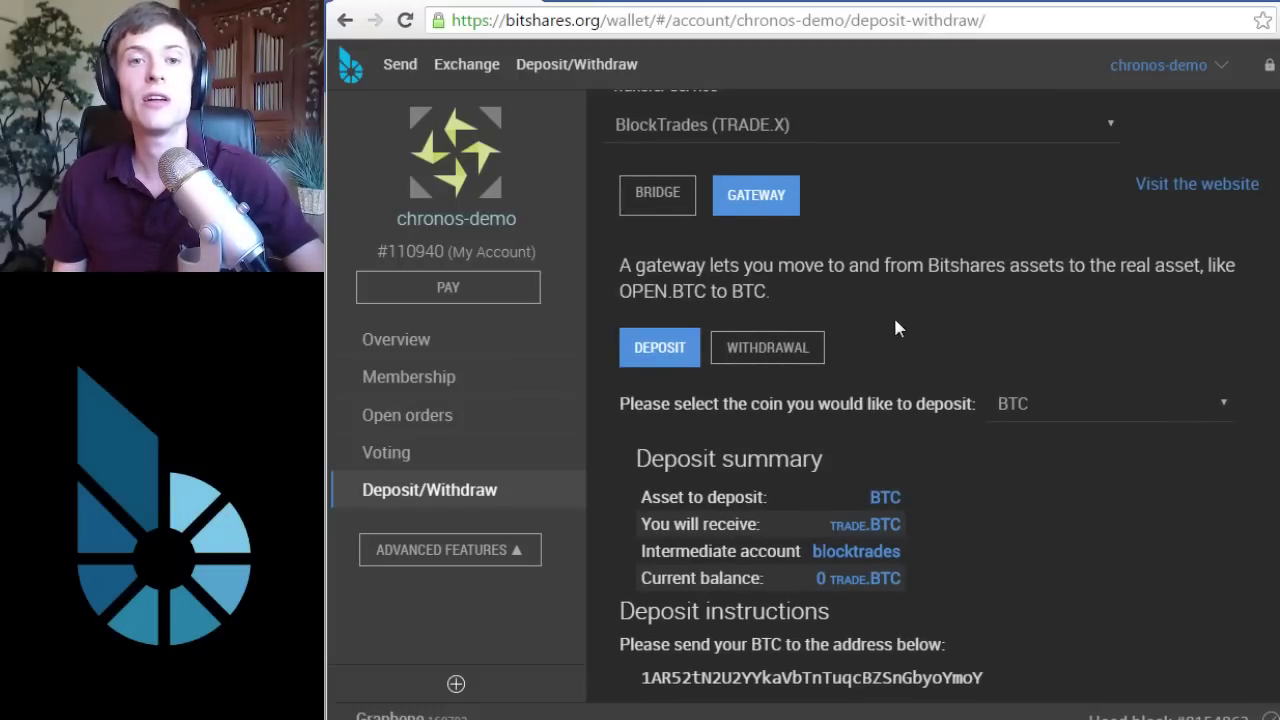
scroll(894, 320, down, 1)
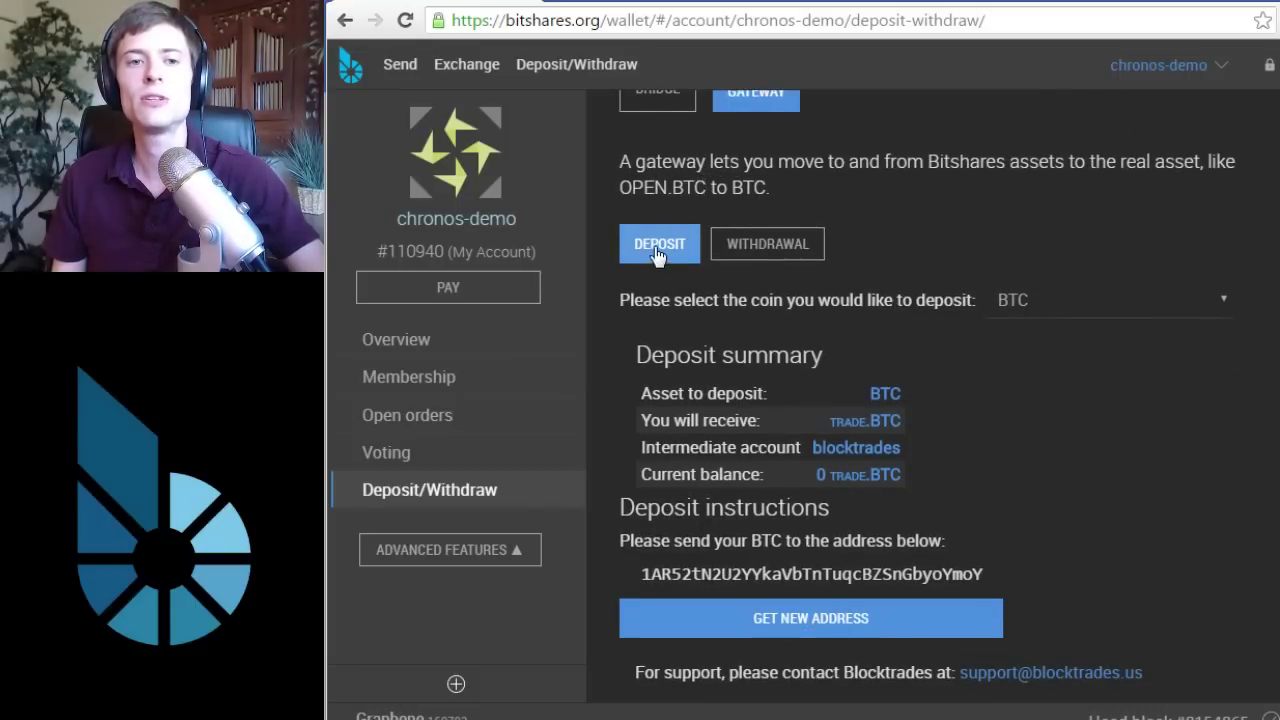
scroll(700, 250, up, 1)
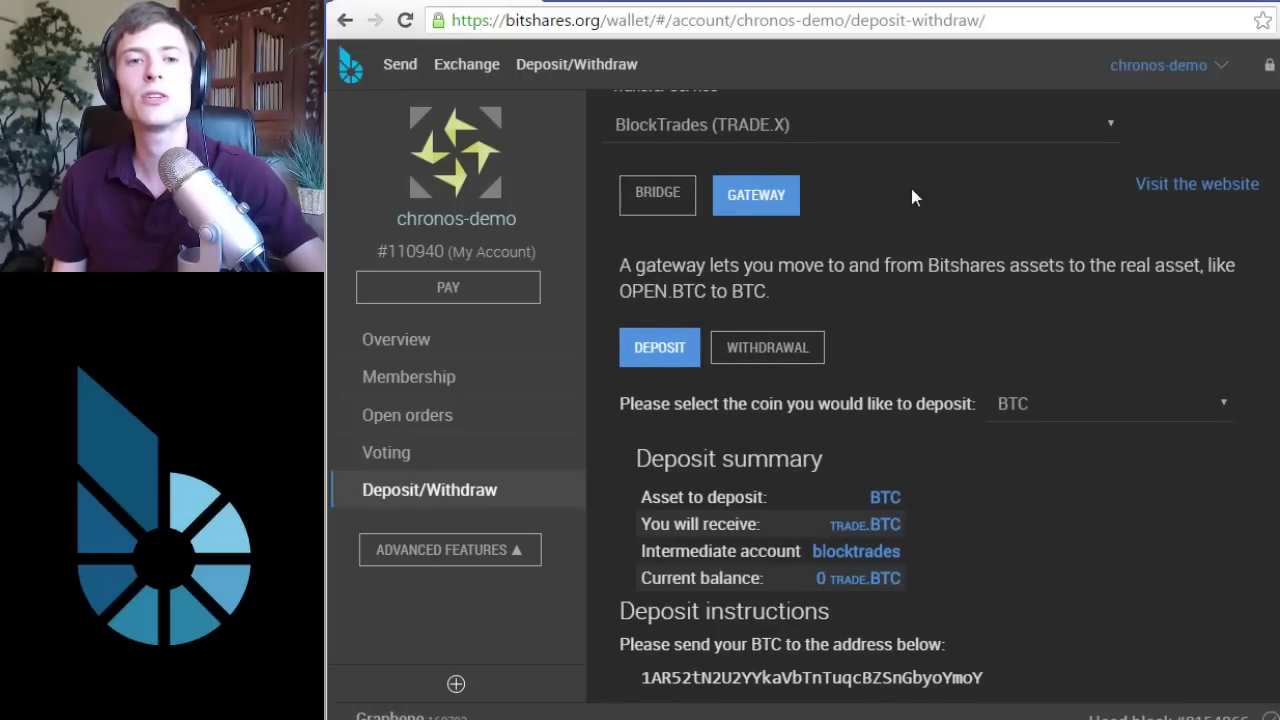
scroll(910, 190, down, 2)
scroll(910, 192, down, 1)
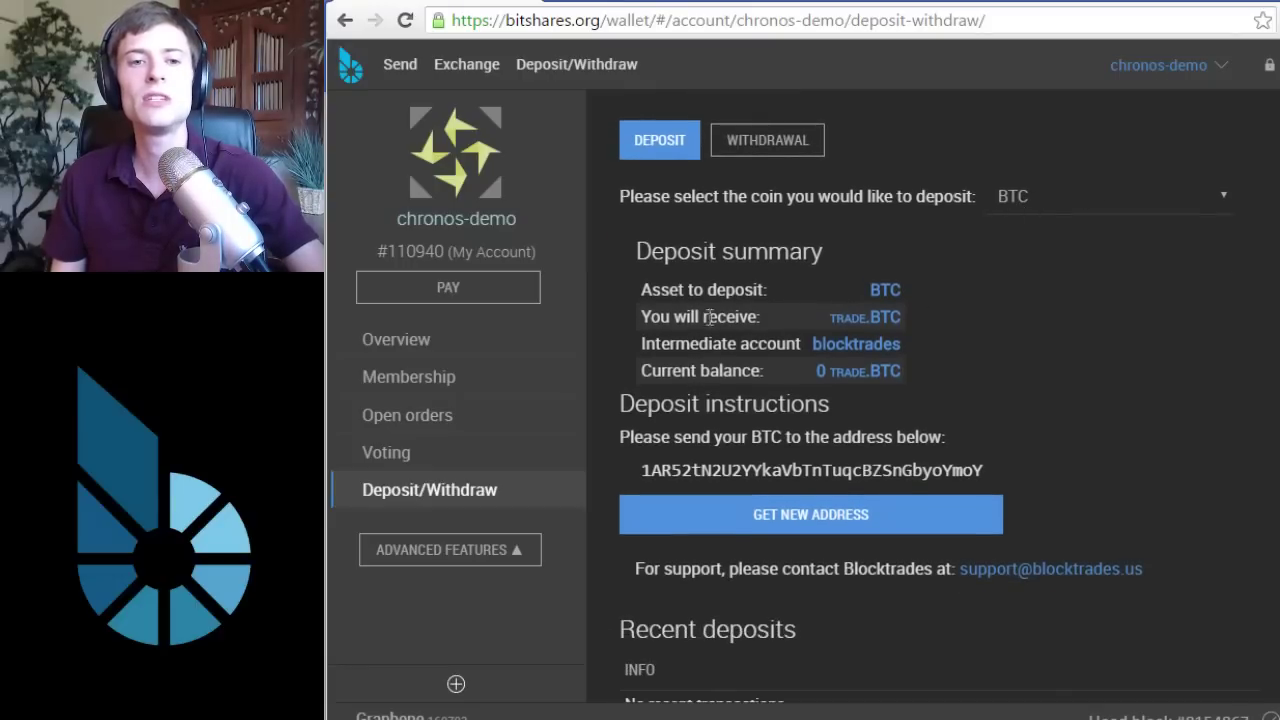
drag(831, 314, 903, 323)
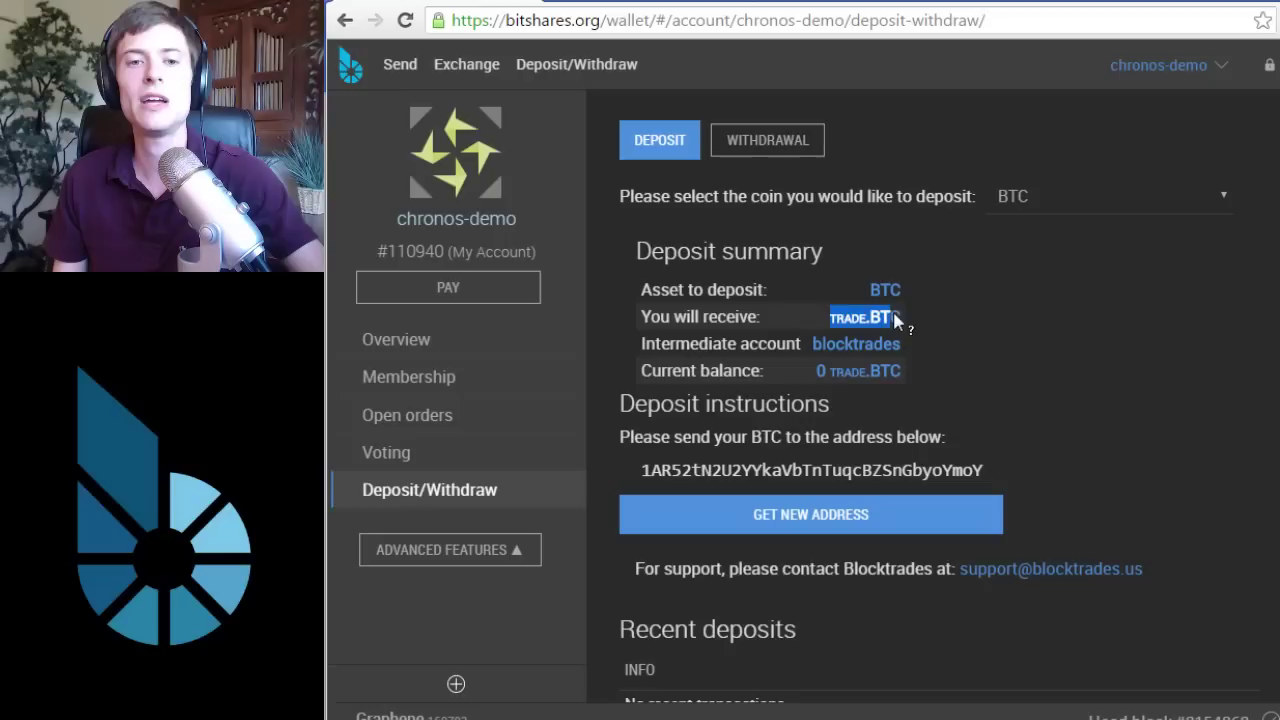
click(968, 313)
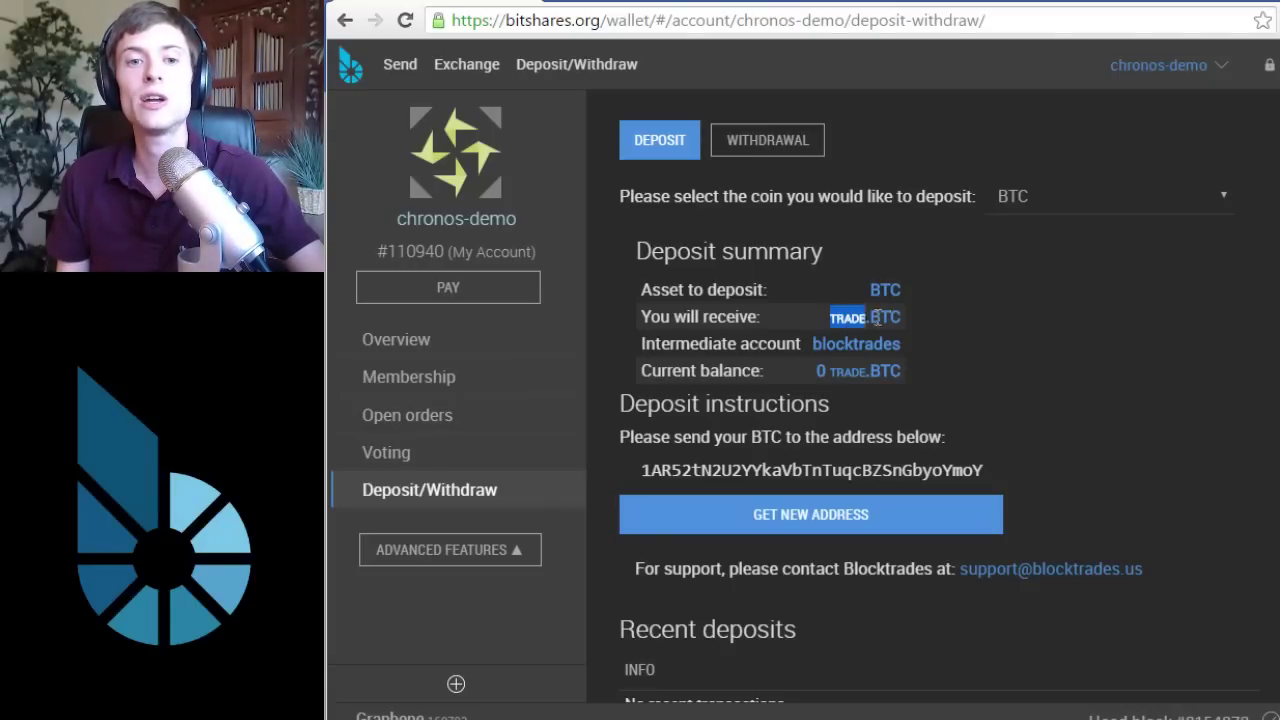
drag(877, 316, 912, 316)
click(916, 312)
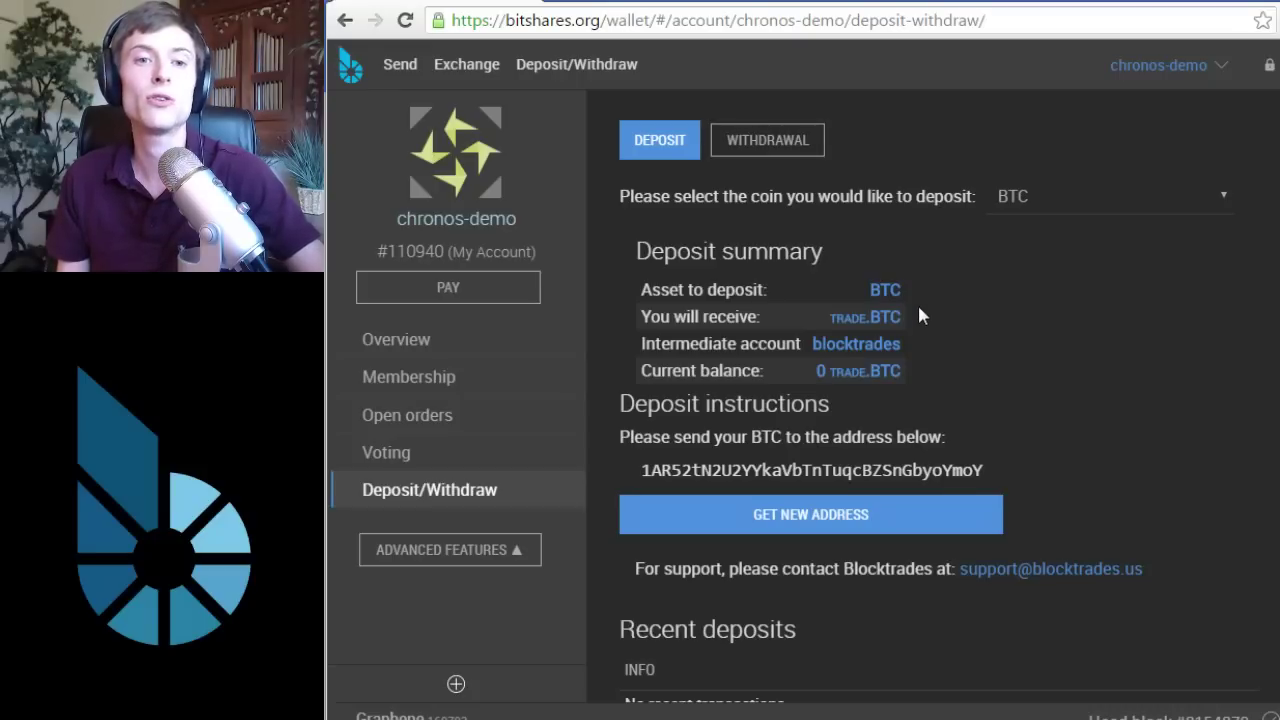
- Switch to the BlockTrades BRIDGE conversion service and scroll to its deposit form
scroll(918, 310, up, 2)
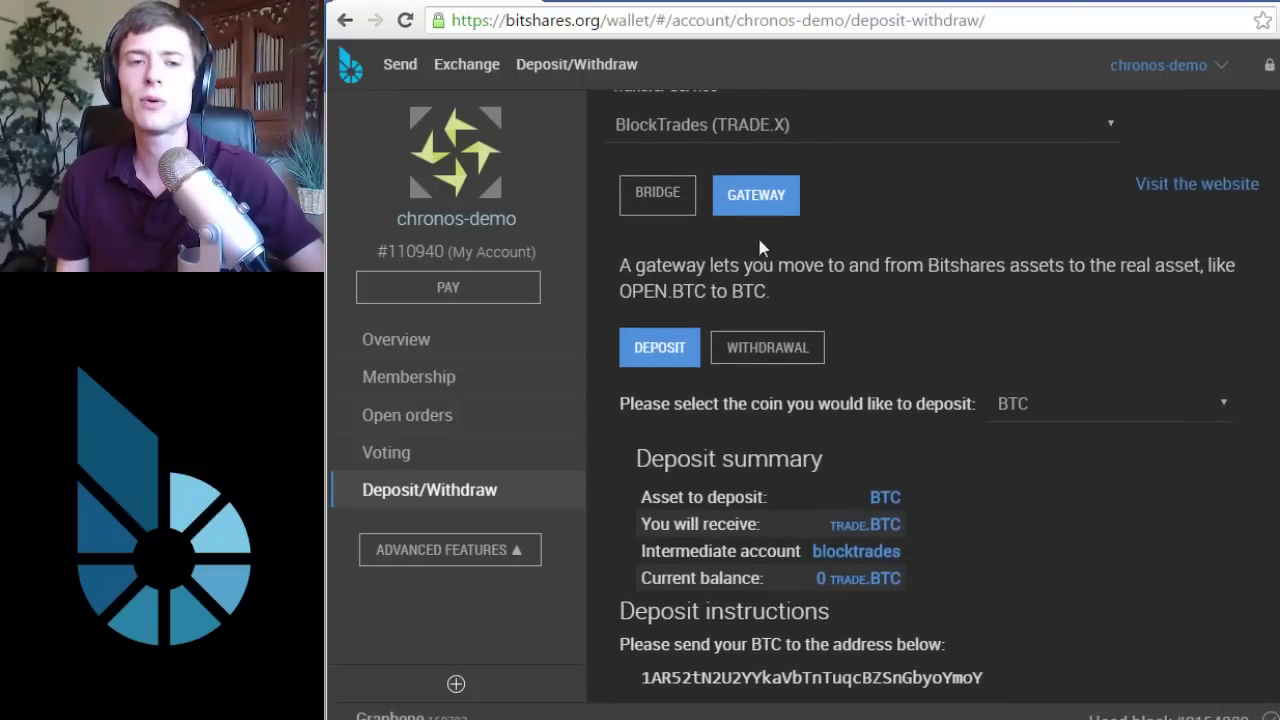
click(657, 194)
scroll(911, 273, down, 3)
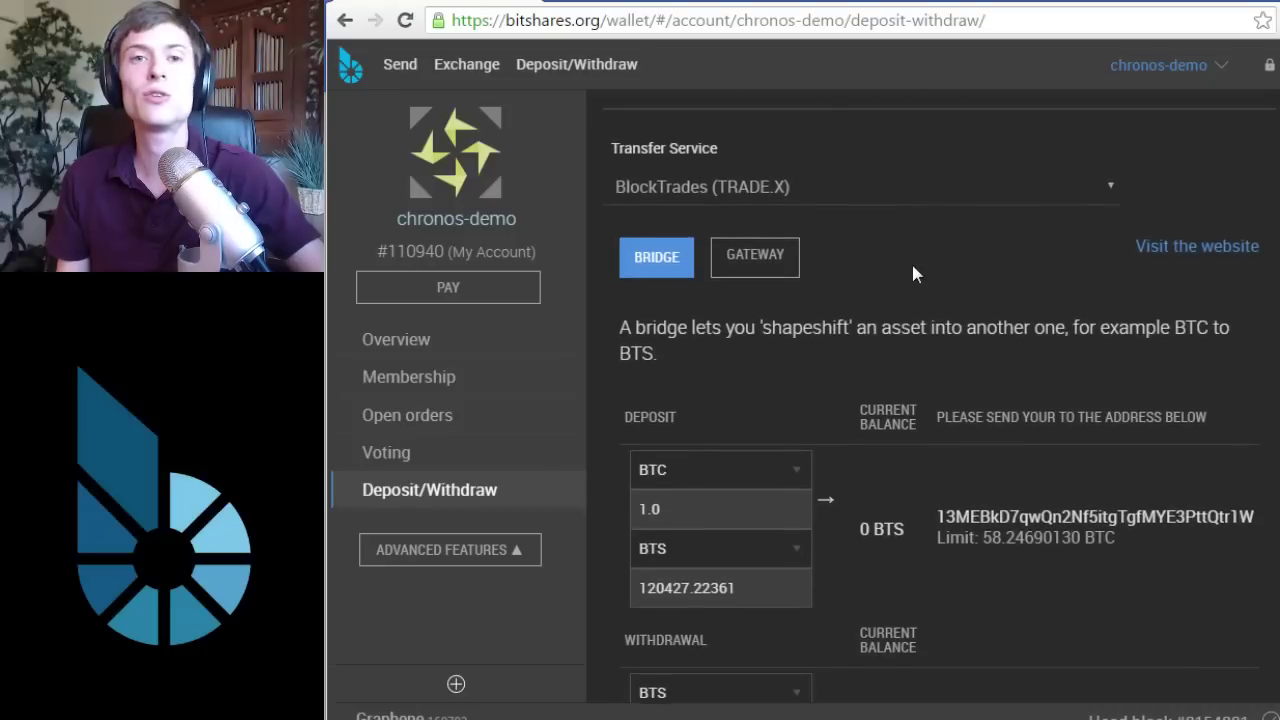
scroll(888, 262, down, 1)
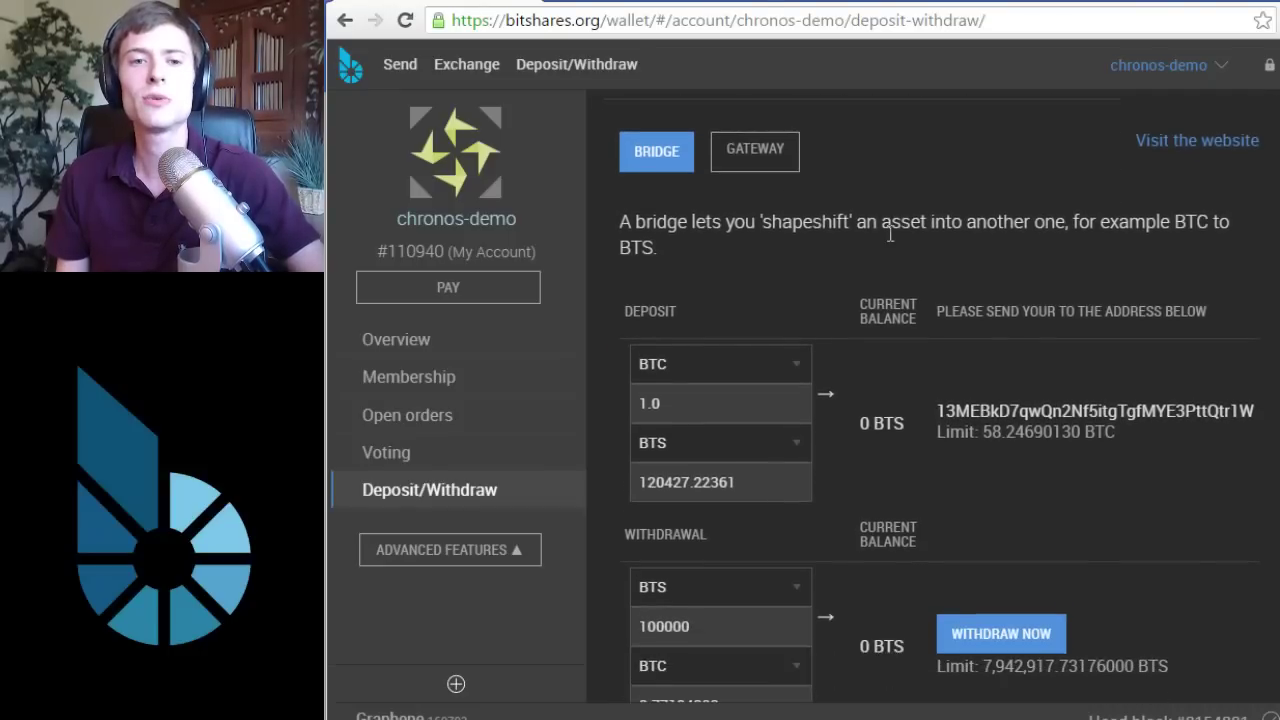
scroll(884, 230, down, 1)
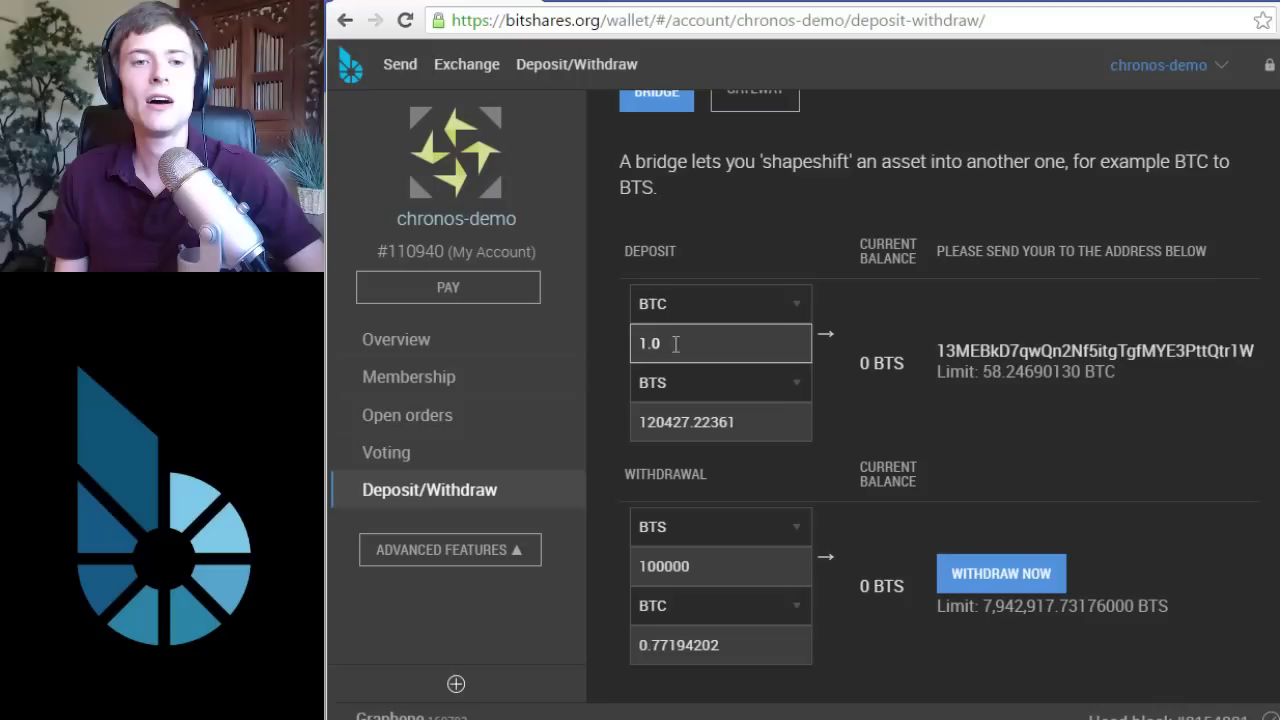
- Enter 1000 BTS for a 0.00823591 BTC deposit quote and highlight the bridge deposit address
double_click(757, 421)
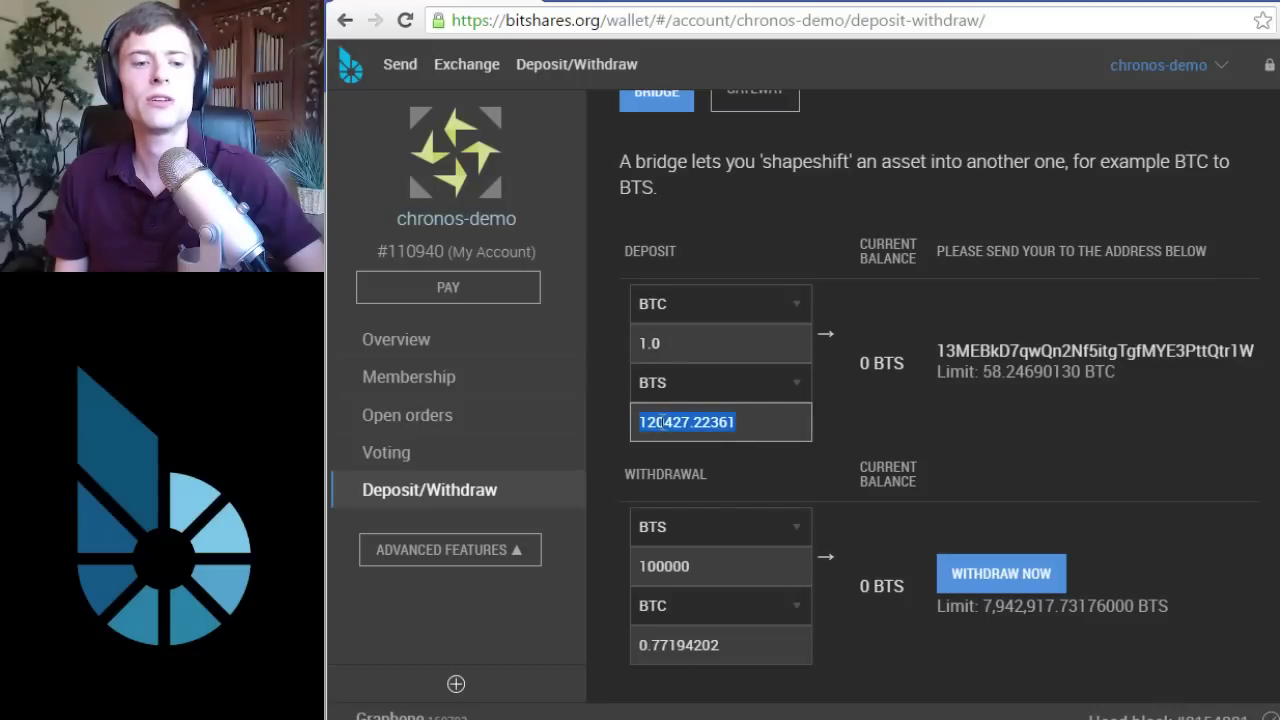
text(100)
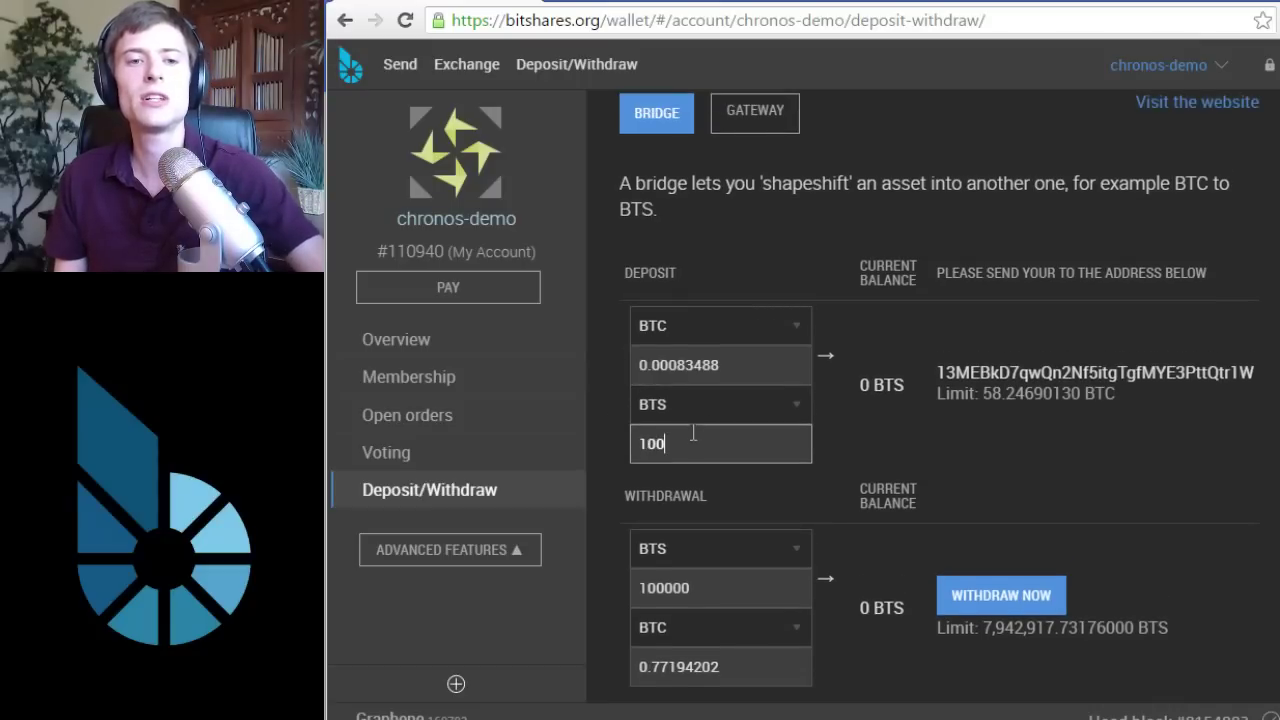
text(0)
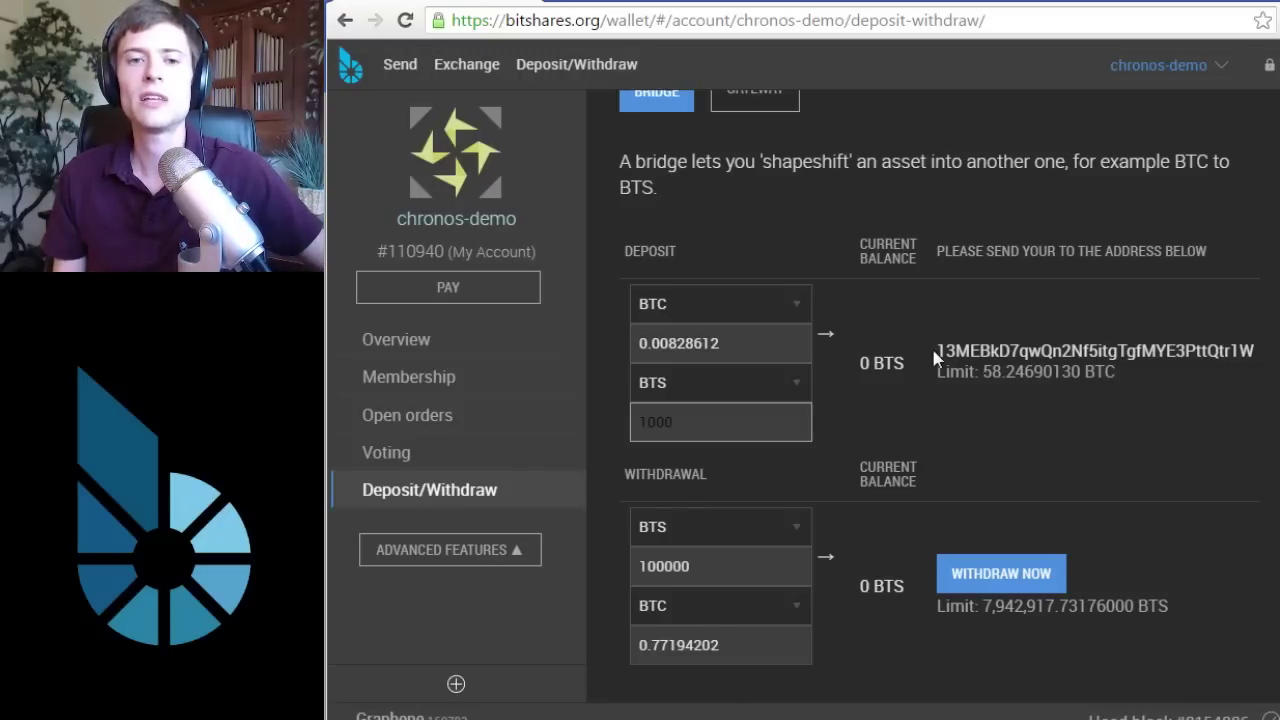
drag(934, 351, 1252, 352)
click(1251, 353)
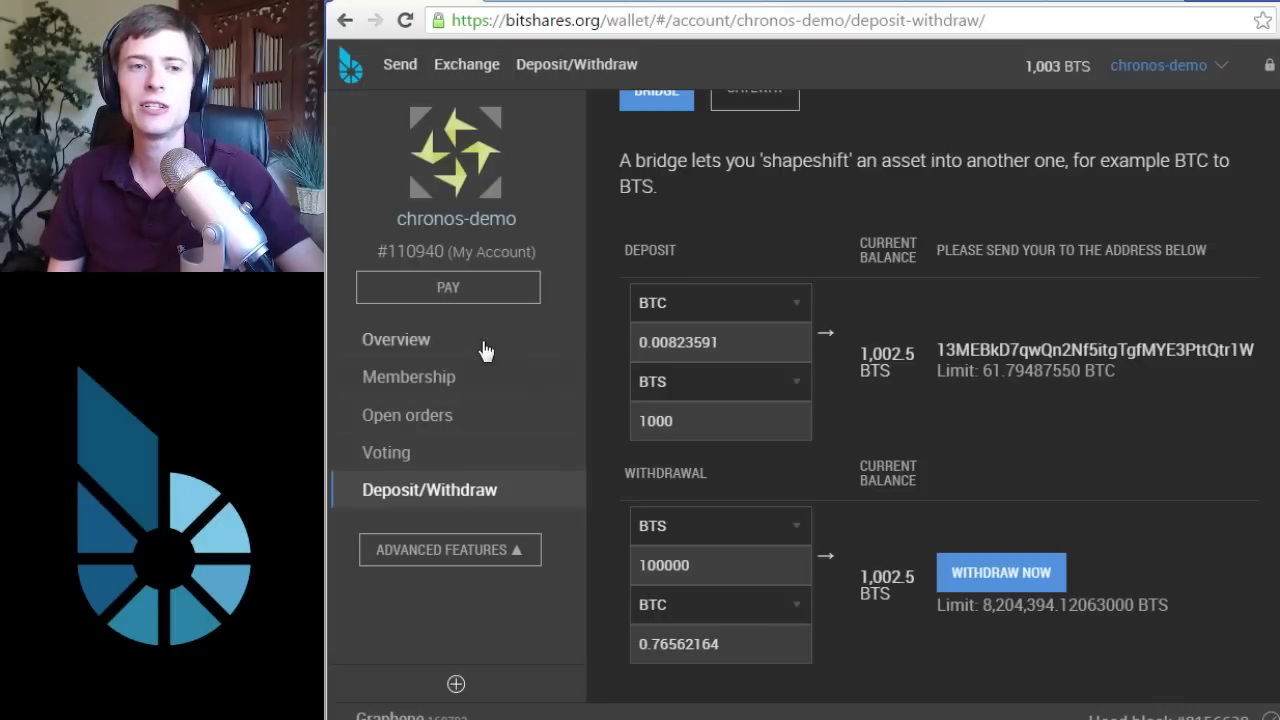
click(424, 344)
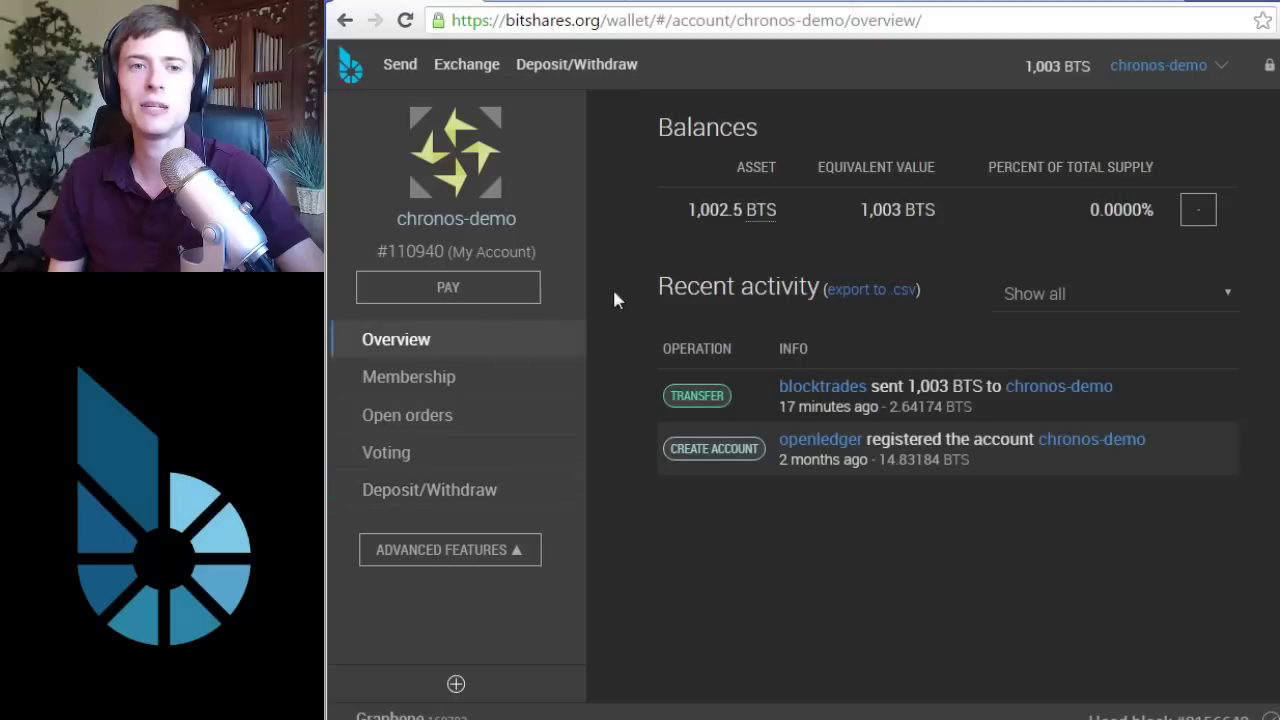
drag(690, 208, 748, 214)
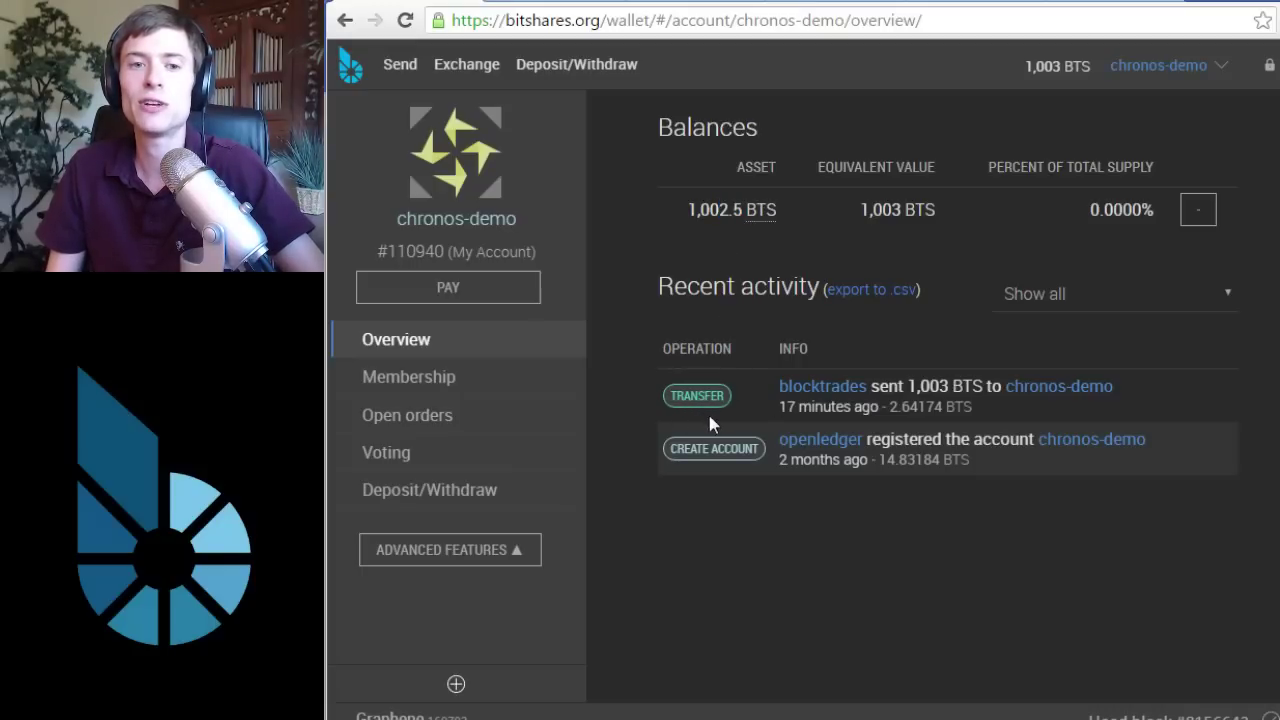
drag(906, 386, 985, 387)
click(985, 388)
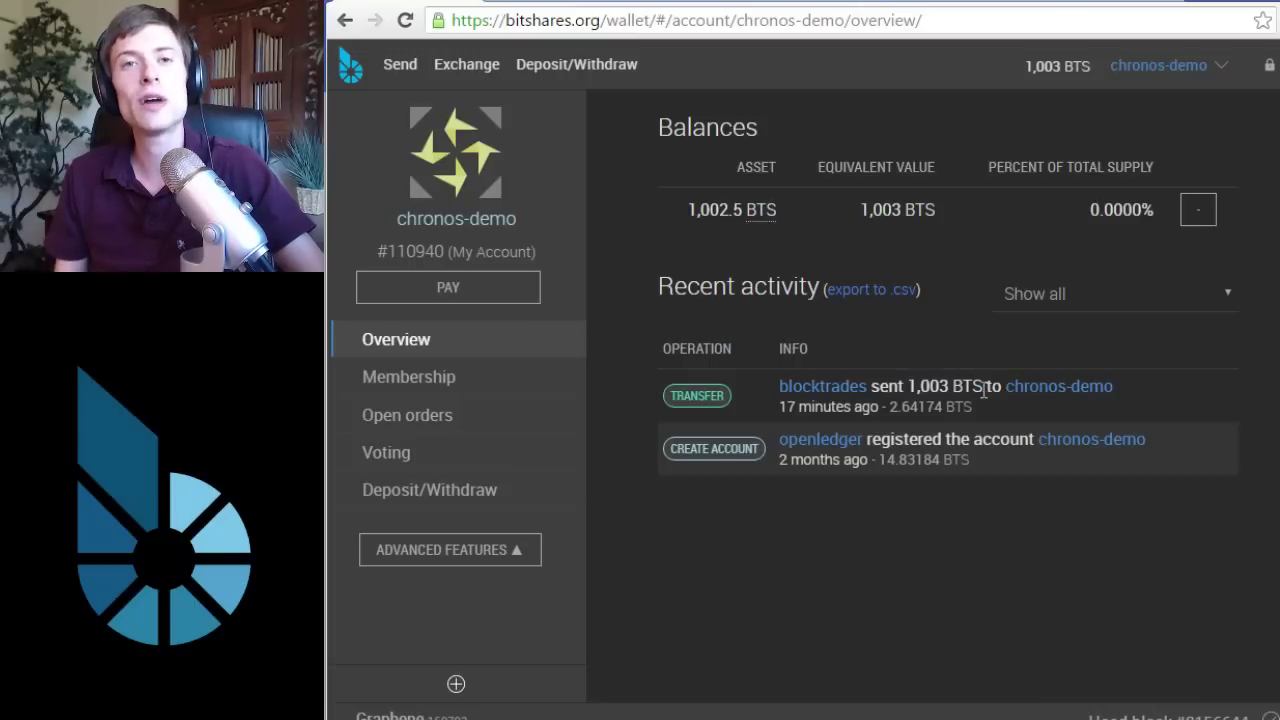
- Return to the main dashboard and scroll to Accounts, showing chronos-demo at 1,003 BTS
click(349, 68)
scroll(586, 189, down, 2)
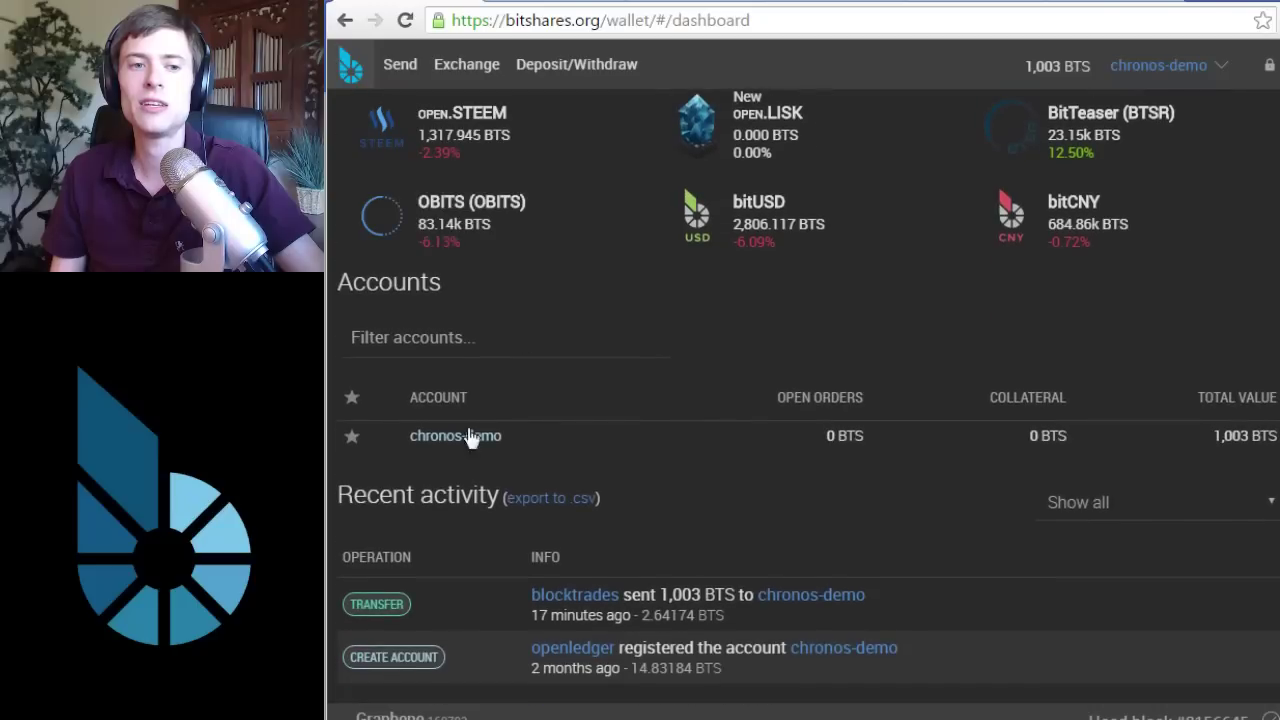